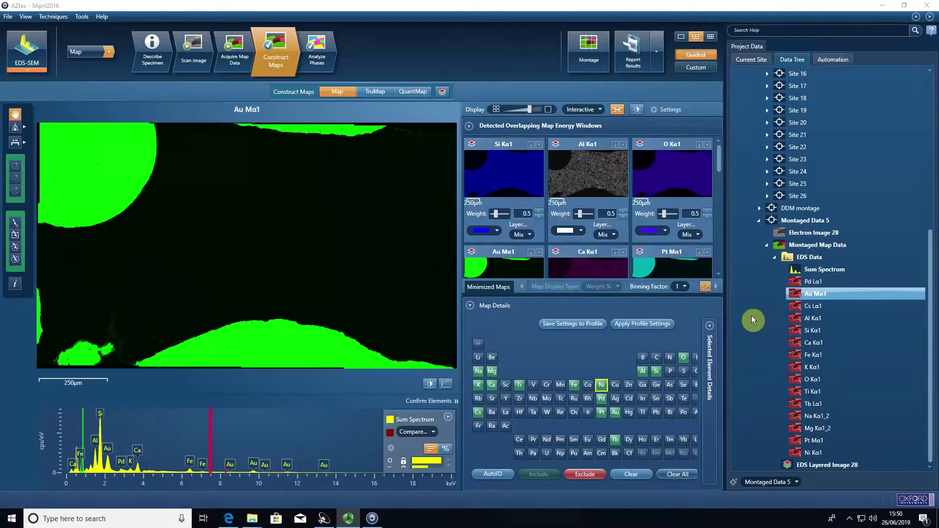
Display the K Kα1 map and examine the boundary of the dark curved area near its lower edge up close.
left_click(811, 367)
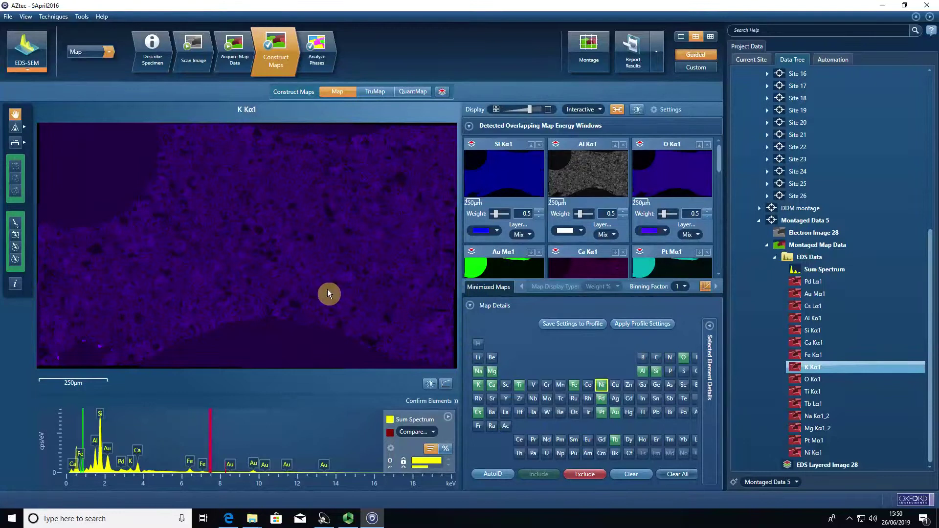
scroll(227, 329, "up", 5)
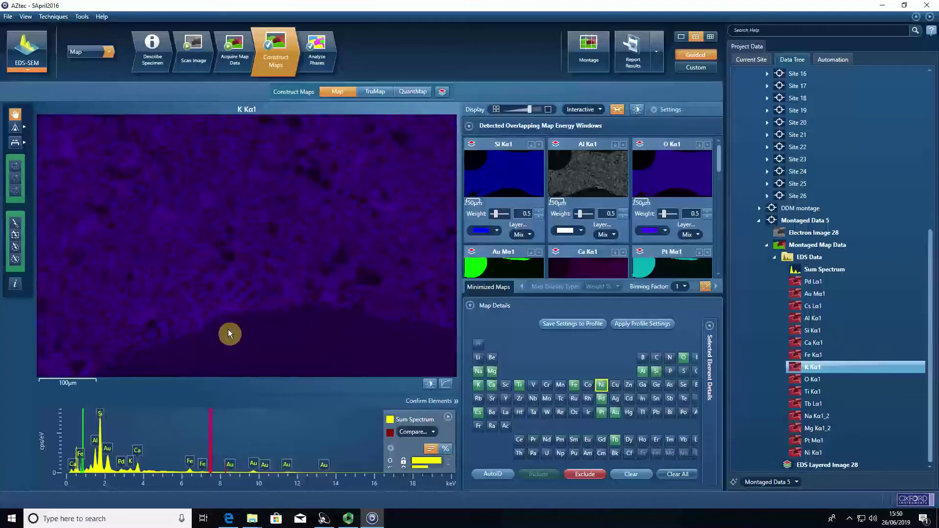
scroll(214, 321, "up", 3)
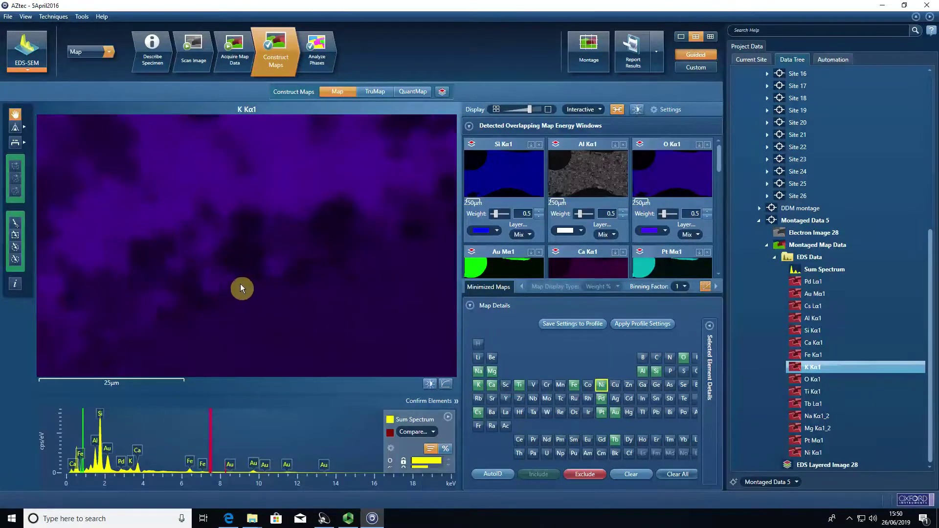
scroll(240, 286, "down", 2)
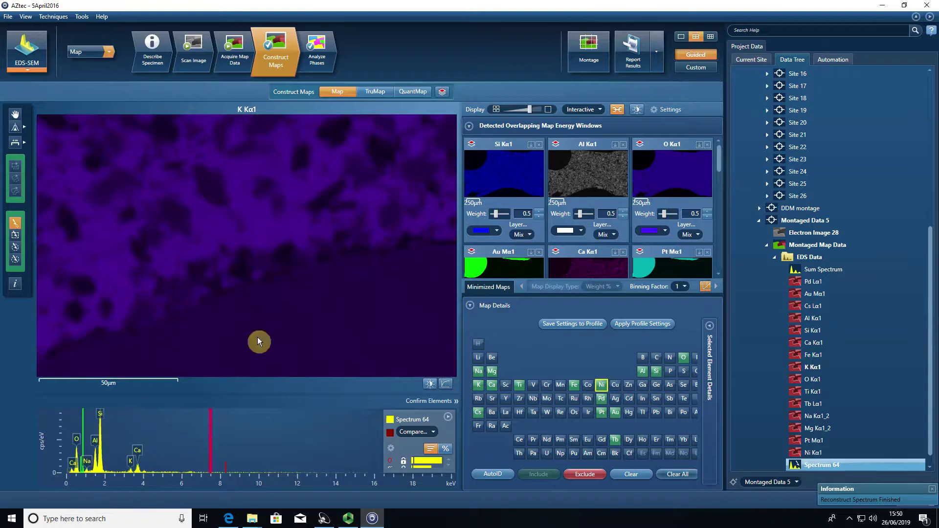
Delete the reconstructed point spectrum Spectrum 64 from the montaged EDS data.
right_click(834, 463)
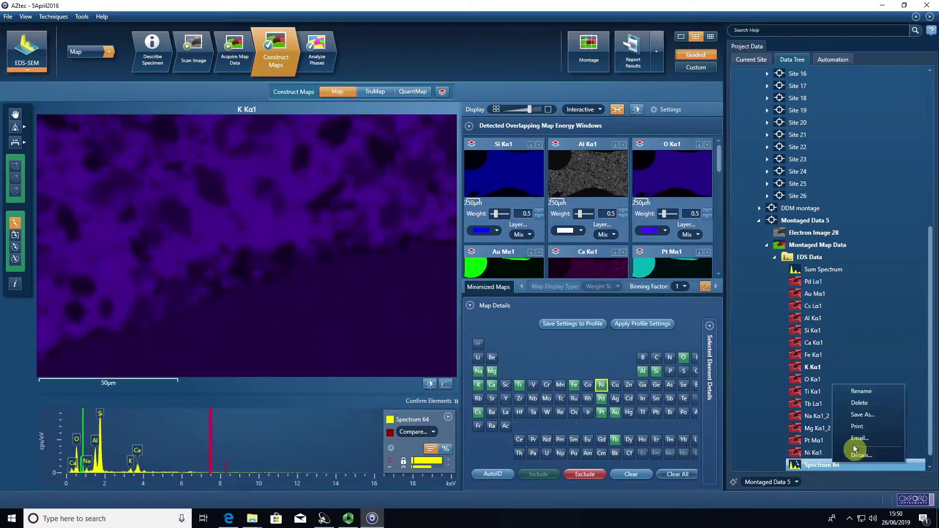
left_click(859, 402)
left_click(493, 264)
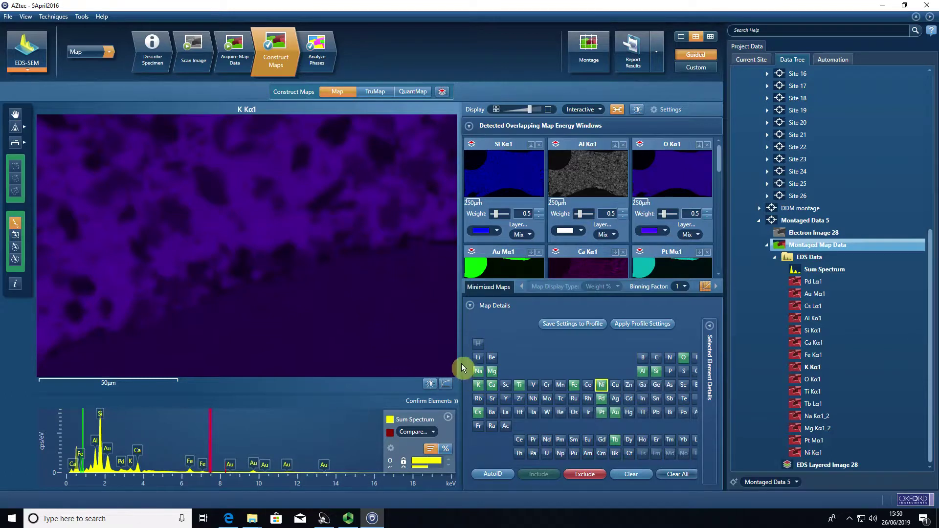
Widen the map details area to show the whole periodic table and inspect the small peaks of the sum spectrum.
left_click_drag(462, 366, 437, 364)
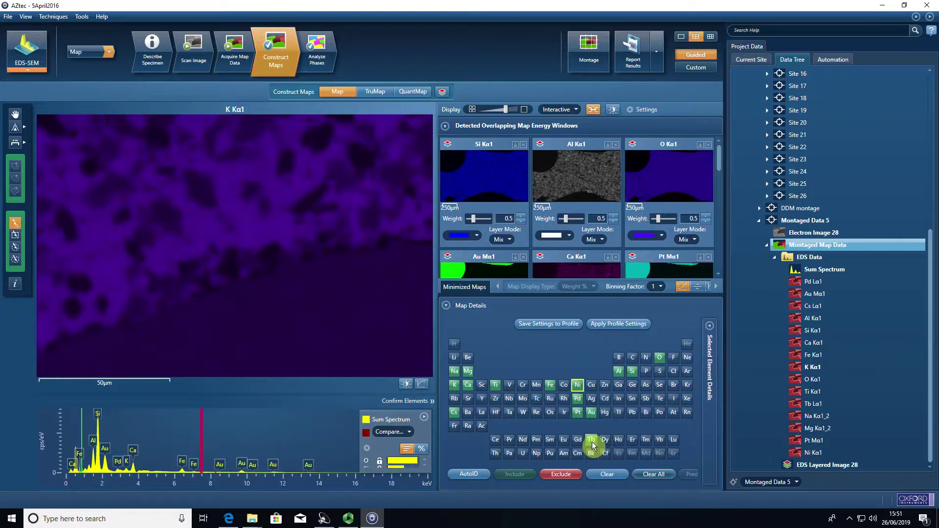
scroll(241, 418, "up", 3)
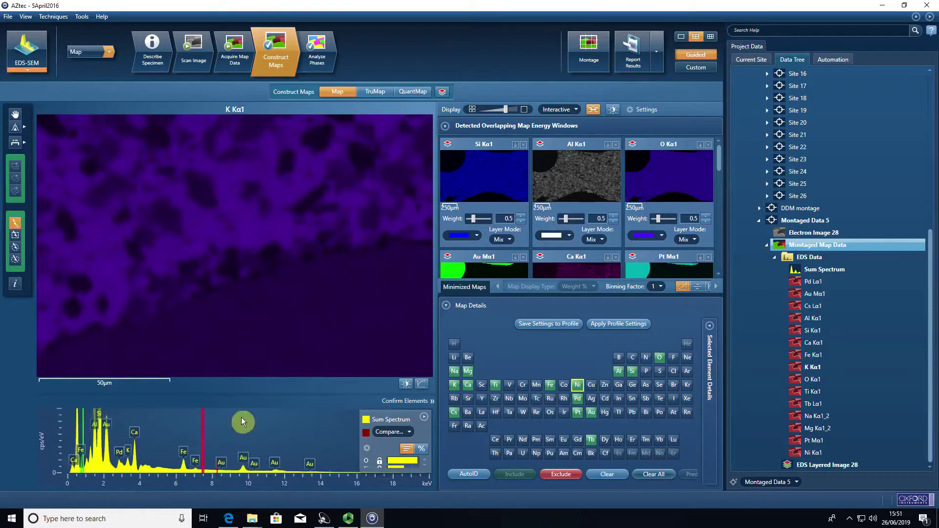
scroll(225, 428, "up", 1)
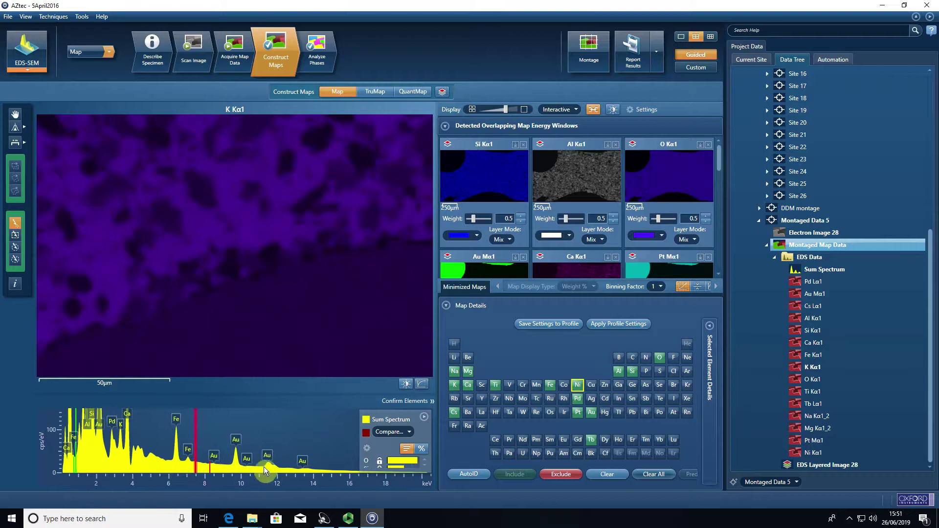
scroll(271, 441, "down", 4)
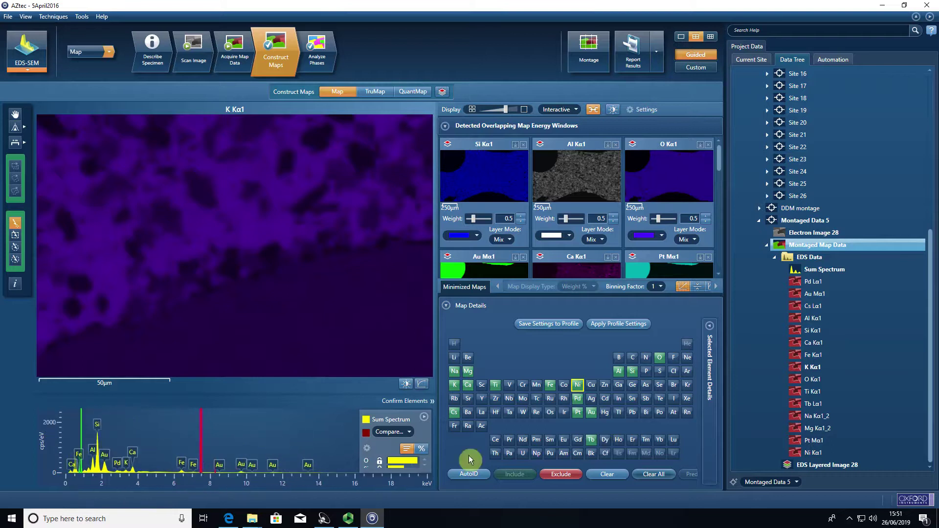
Exclude terbium (Tb), caesium (Cs) and platinum (Pt) from the mapped elements.
left_click(589, 440)
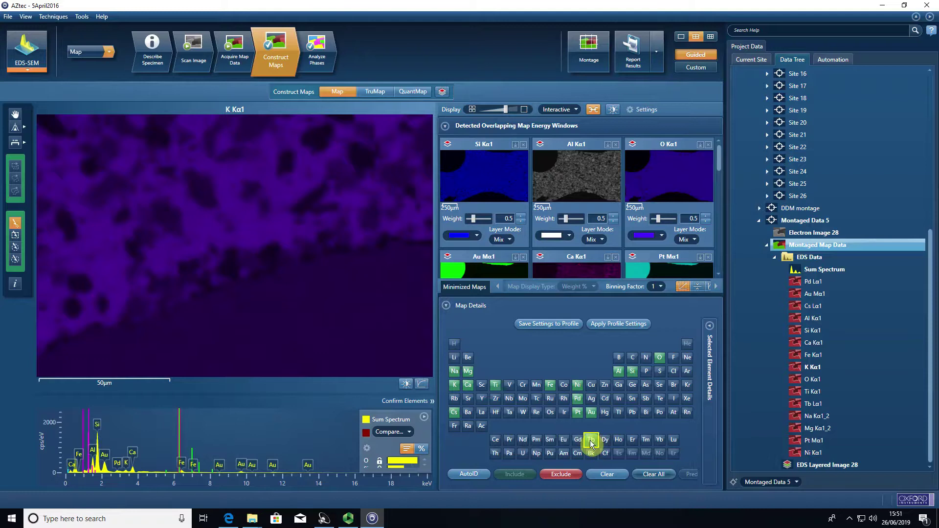
left_click(591, 442)
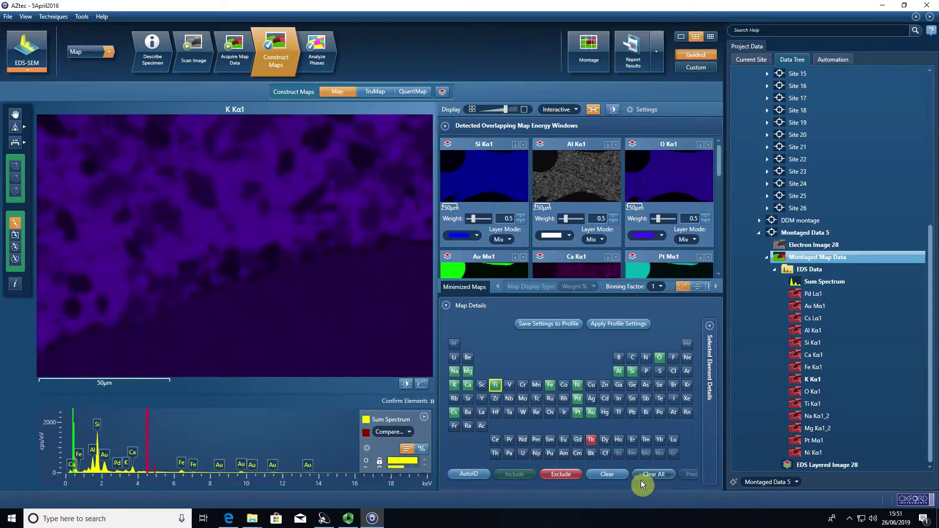
left_click(590, 439)
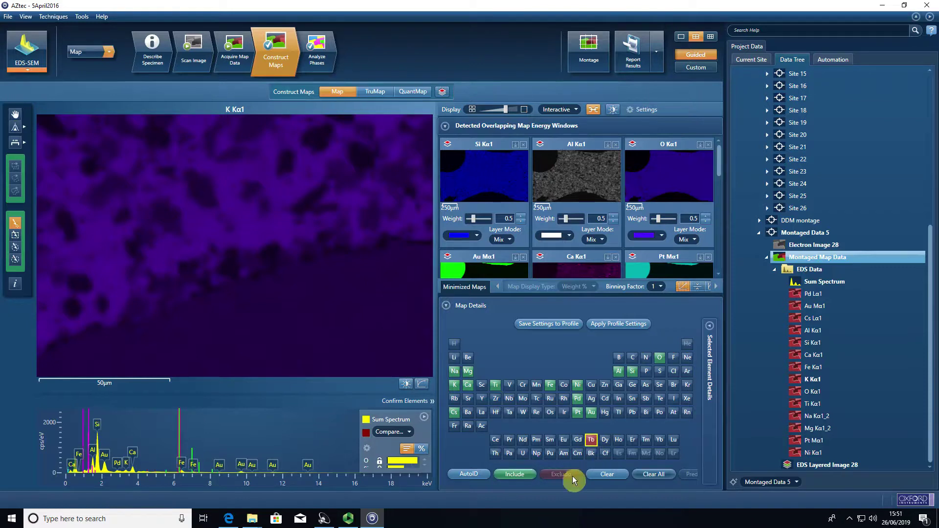
left_click(454, 414)
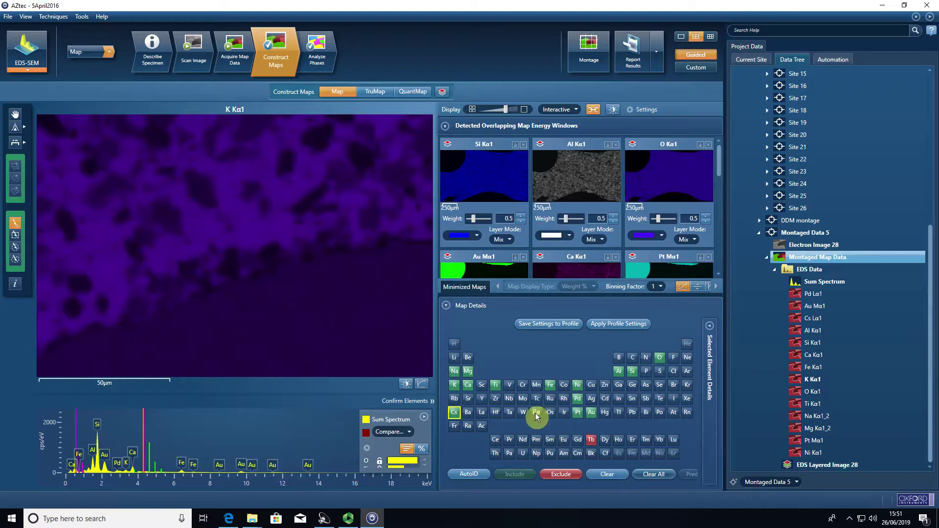
left_click(578, 413)
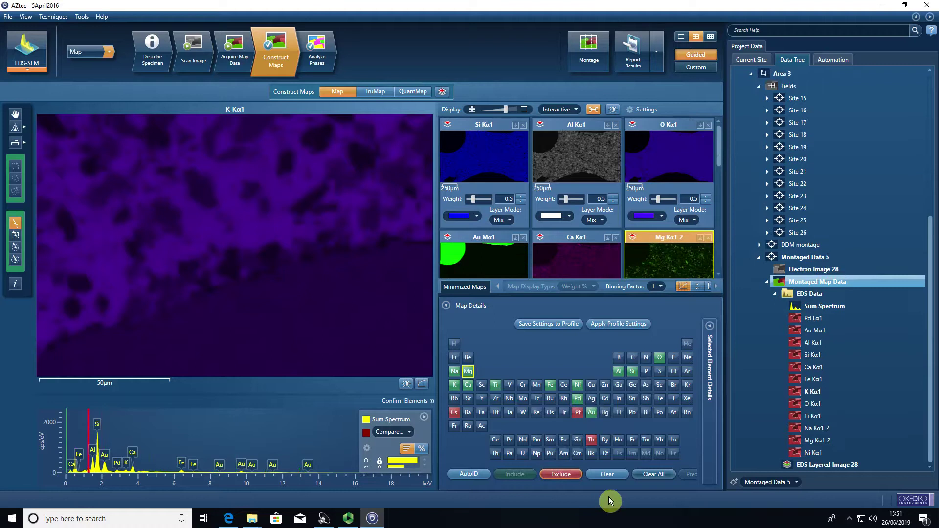
Include phosphorus (P), chromium (Cr), manganese (Mn) and sulphur (S) in the mapped elements.
left_click(647, 371)
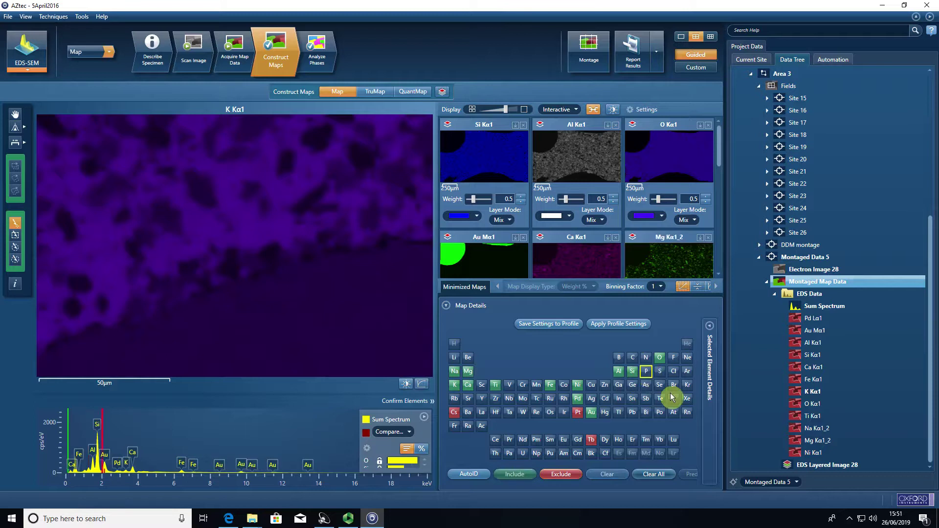
double_click(647, 374)
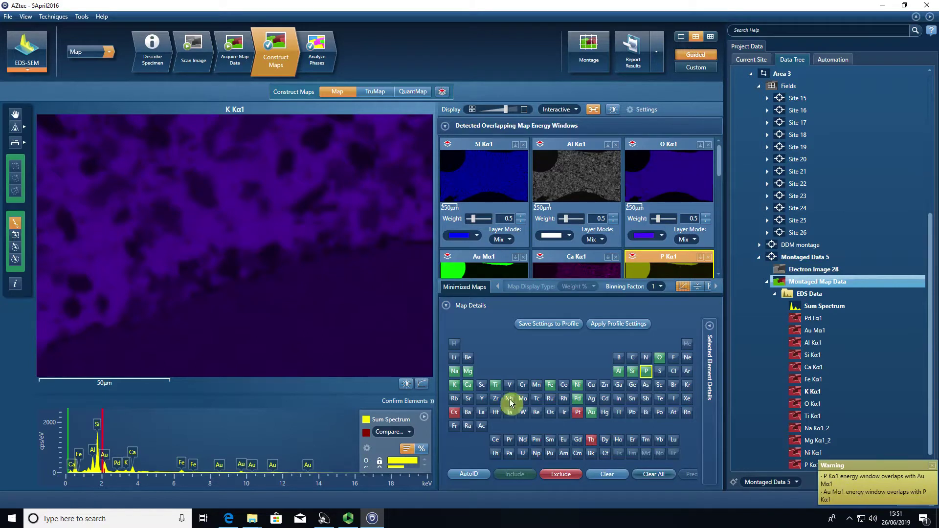
left_click(535, 386)
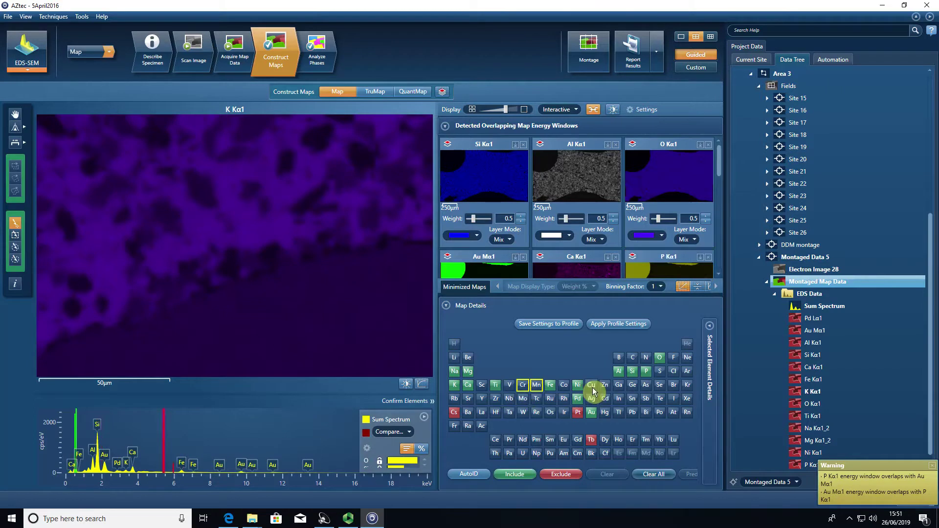
left_click(659, 375)
left_click(521, 472)
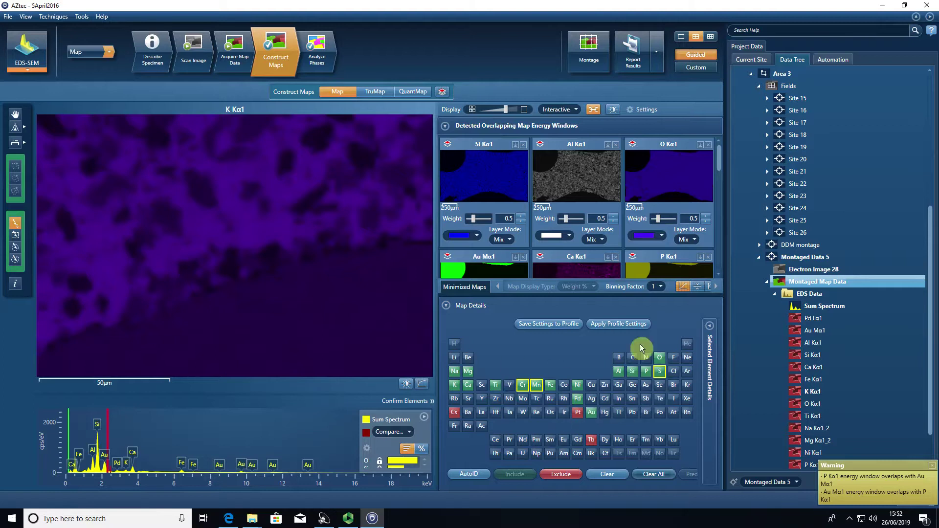
Start TruMap processing of the montaged map data and enlarge the sum spectrum display to examine its peaks.
left_click(379, 91)
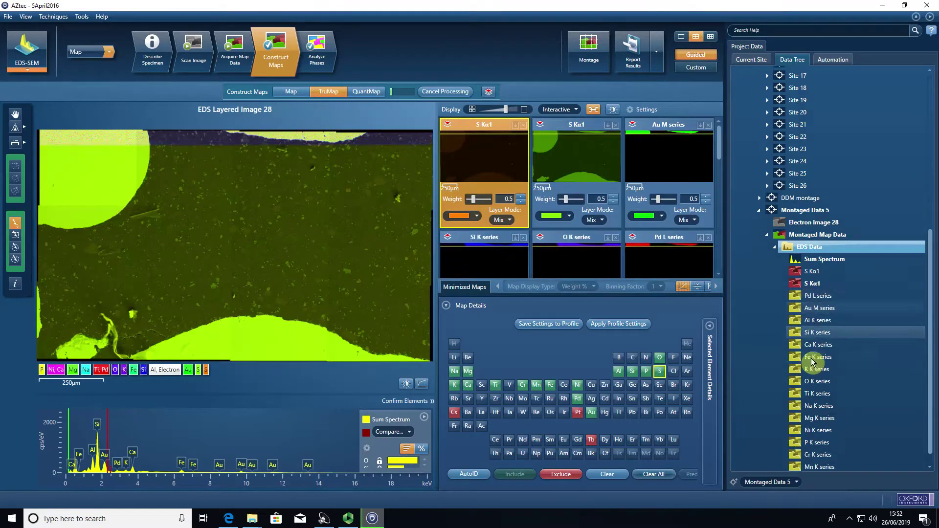
scroll(807, 348, "down", 2)
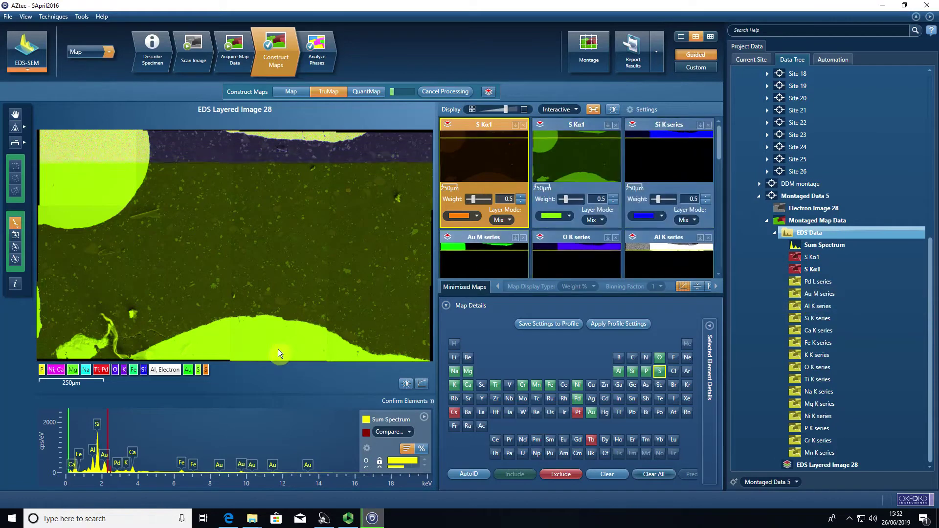
left_click_drag(260, 393, 269, 271)
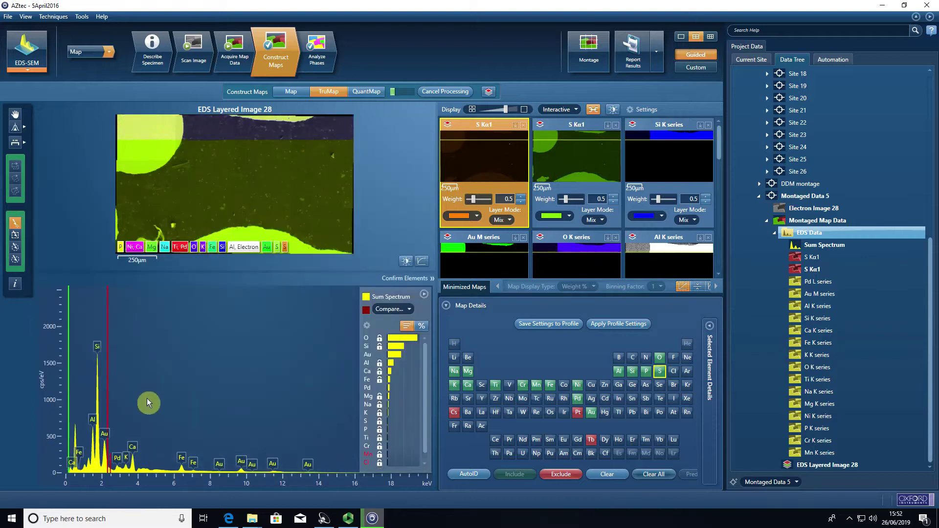
scroll(149, 389, "up", 5)
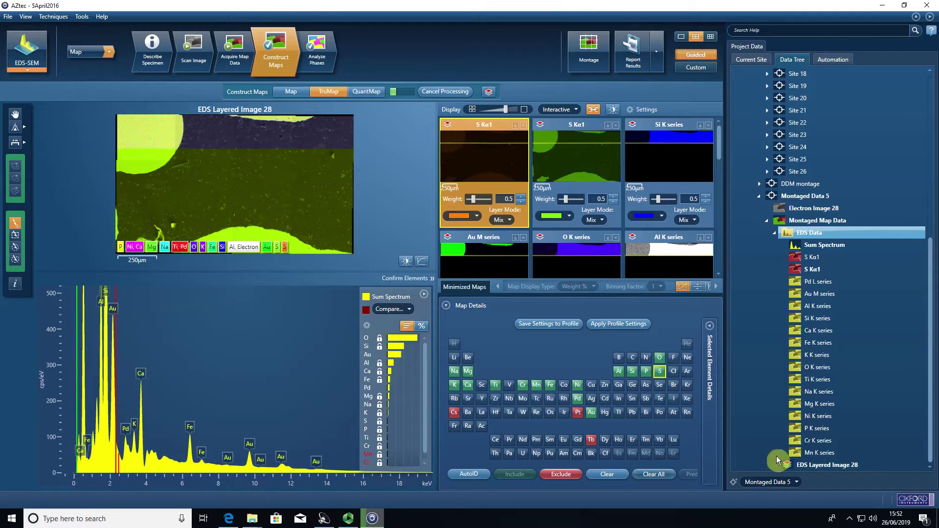
Reconstruct a point spectrum from the central area of the layered image and check the P and Au line markers against its low-energy peaks.
left_click(209, 190)
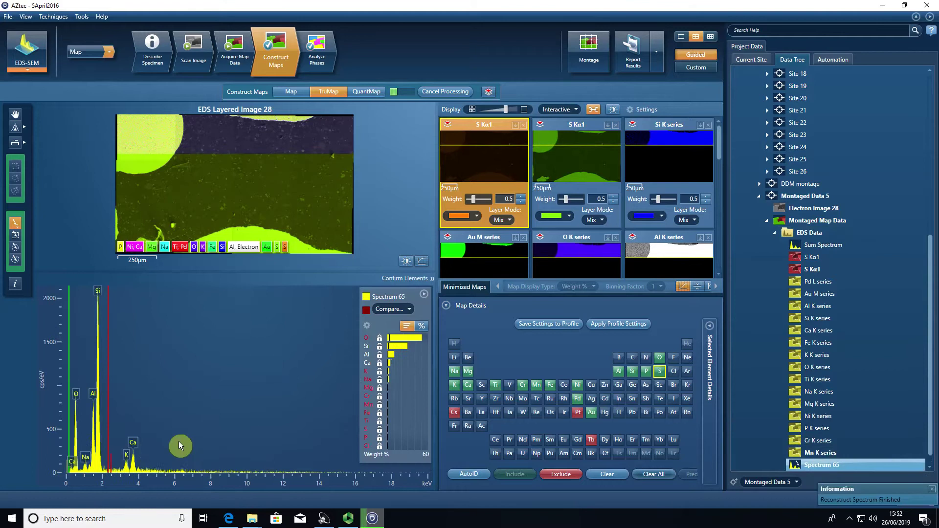
scroll(178, 441, "up", 5)
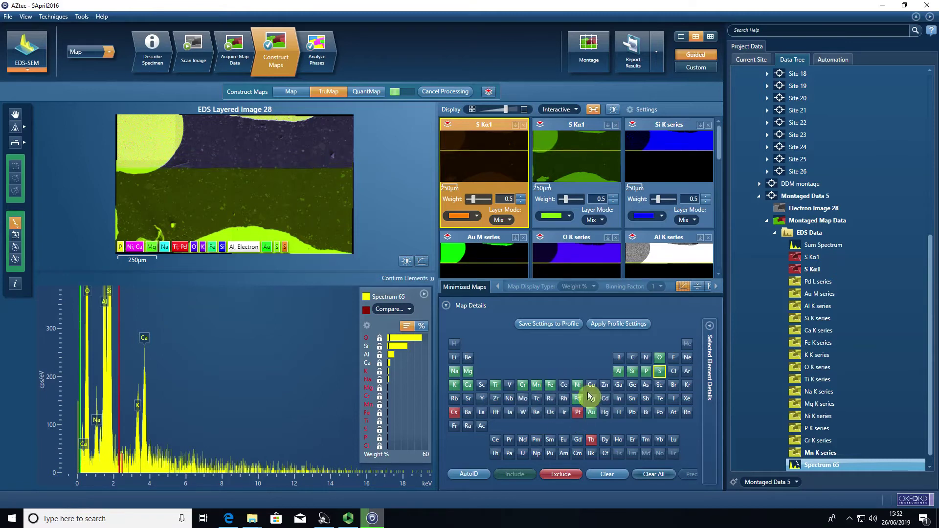
left_click(648, 372)
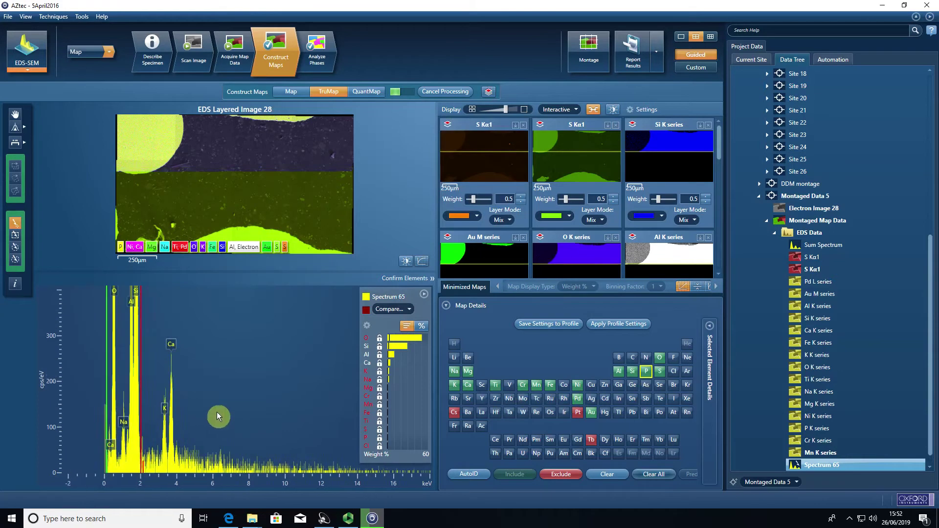
scroll(163, 418, "up", 5)
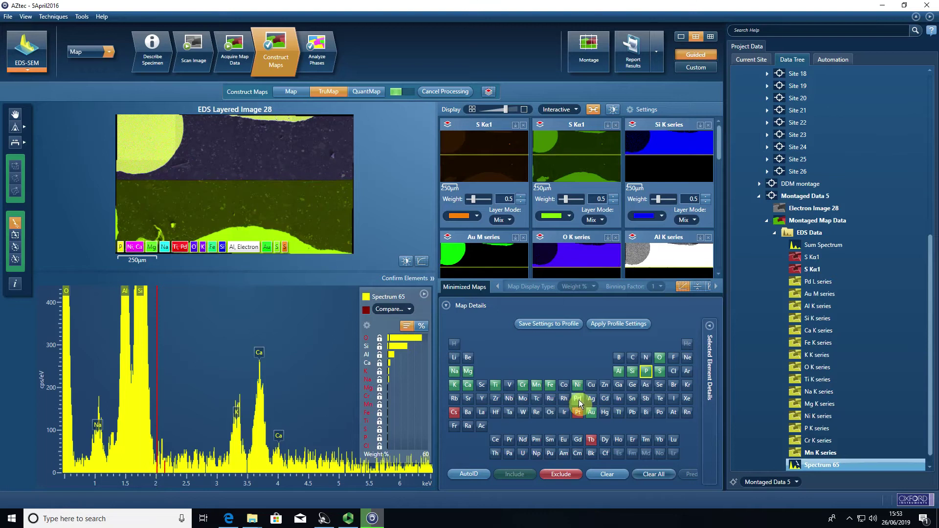
left_click(591, 412)
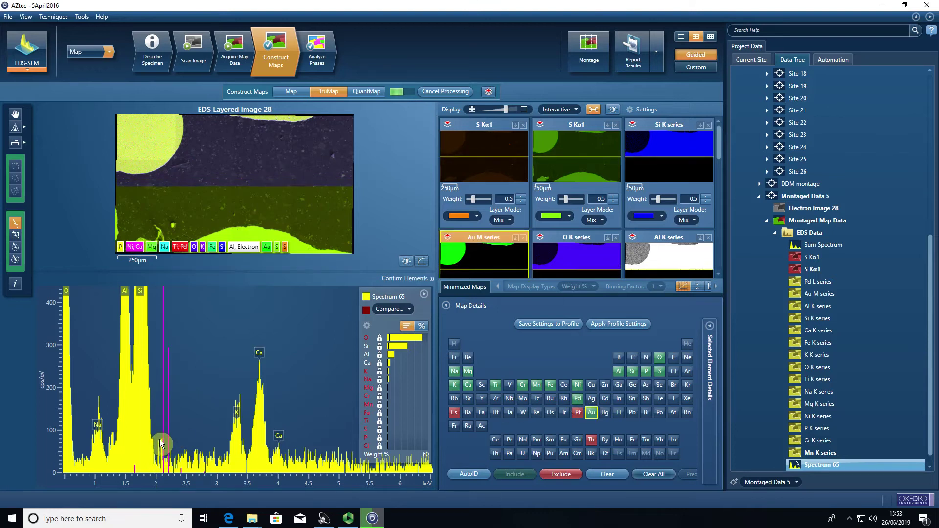
scroll(177, 391, "down", 3)
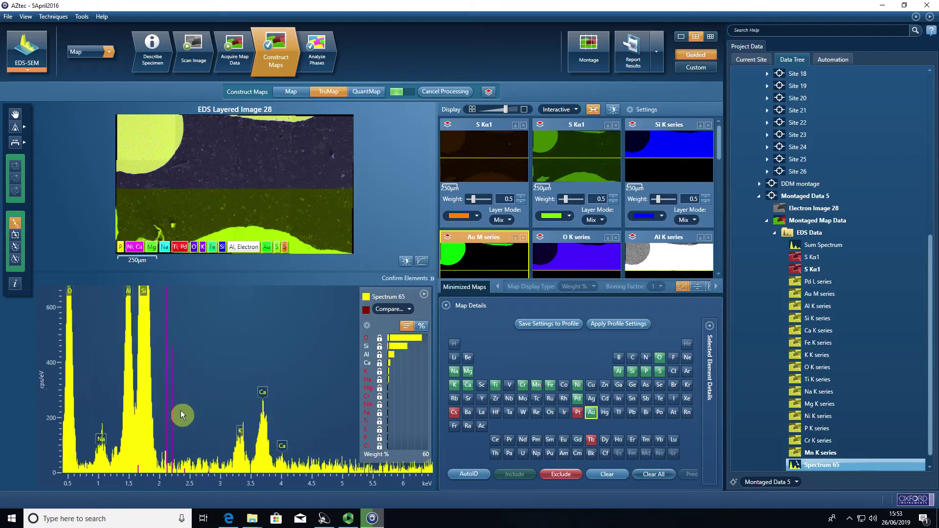